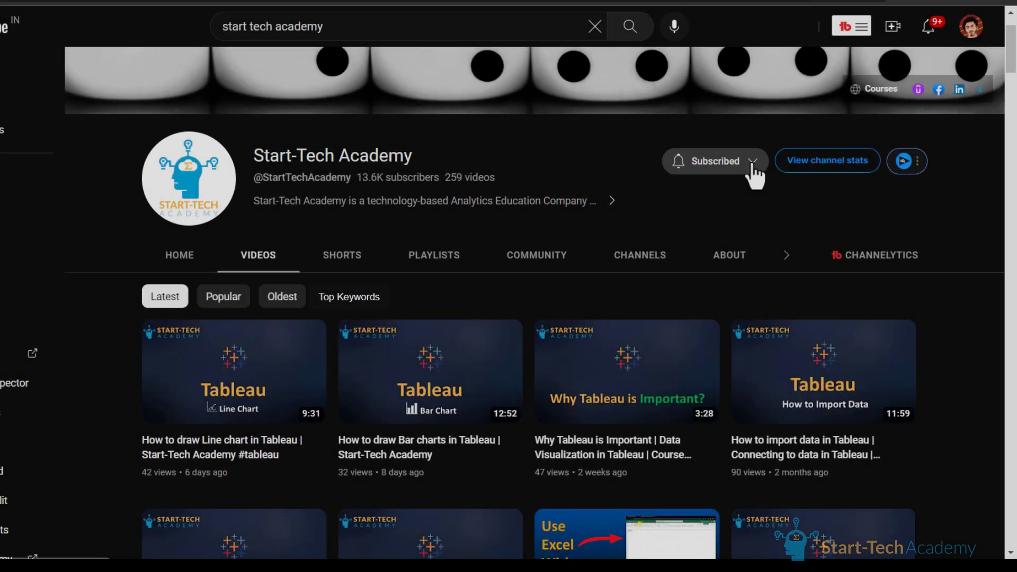
- Set Start-Tech Academy channel notifications to All
left_click(715, 161)
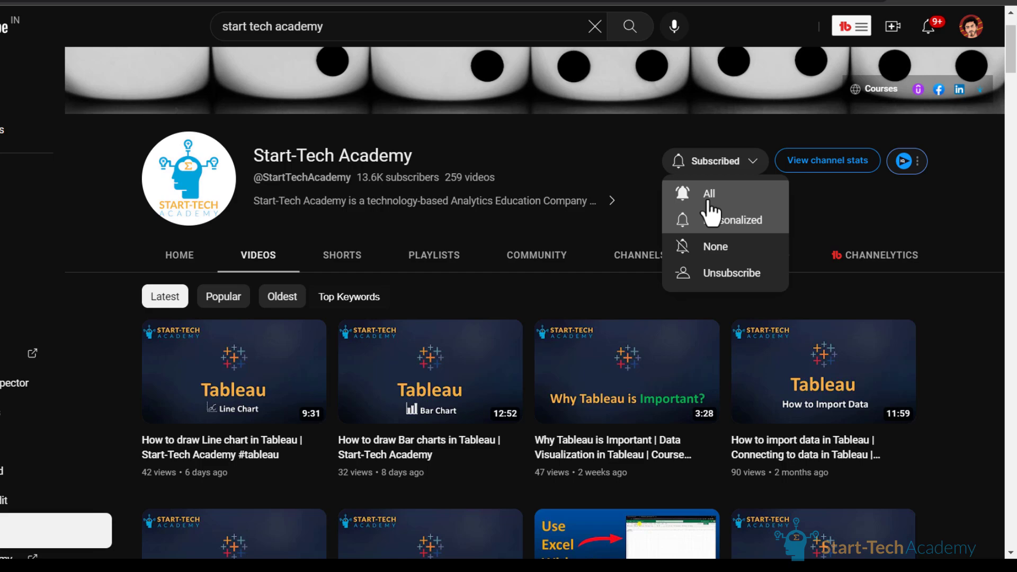
left_click(706, 195)
scroll(576, 216, "down", 3)
scroll(576, 216, "down", 3)
scroll(577, 218, "down", 3)
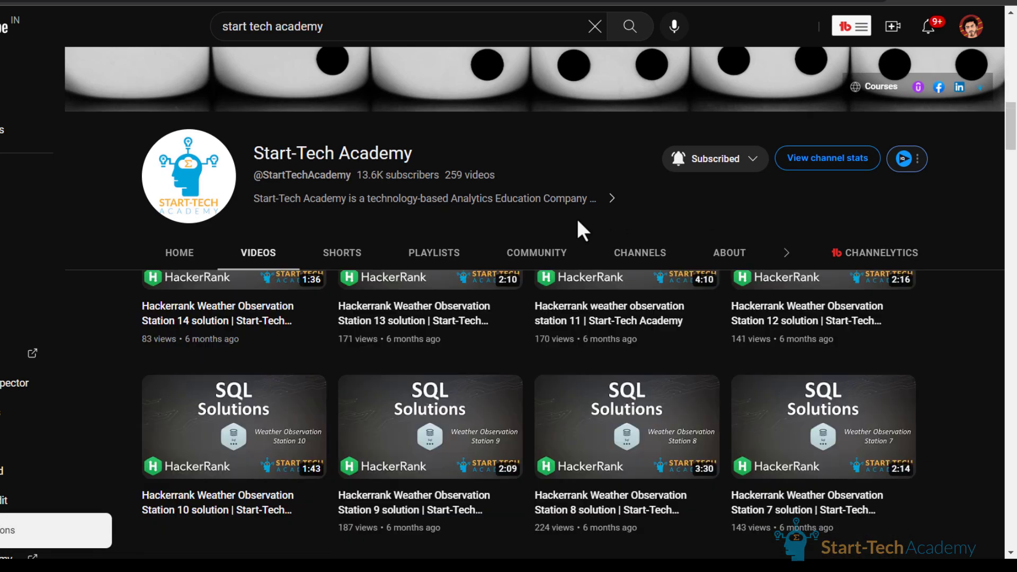
scroll(577, 219, "down", 3)
scroll(578, 219, "down", 3)
scroll(578, 219, "down", 3)
scroll(577, 218, "down", 3)
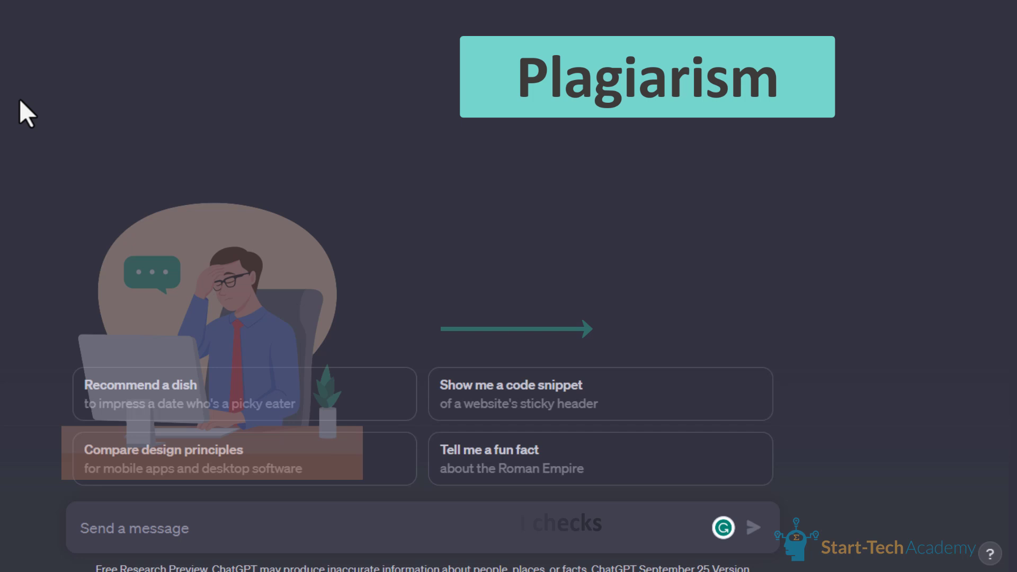
- Prompt ChatGPT for a 250-word data science article and search Google for quetext
left_click(195, 528)
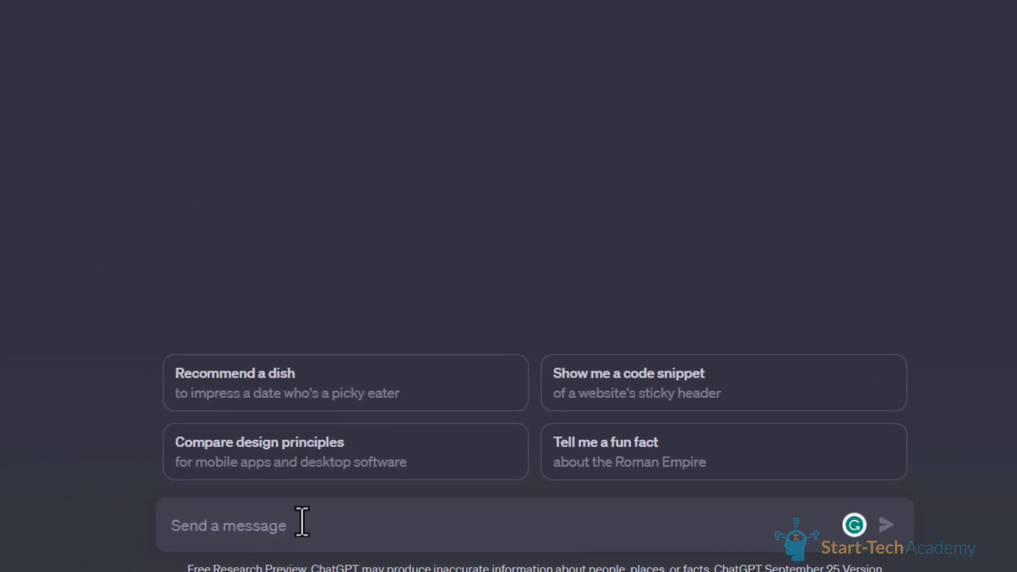
type("Write an article on Data science in 2")
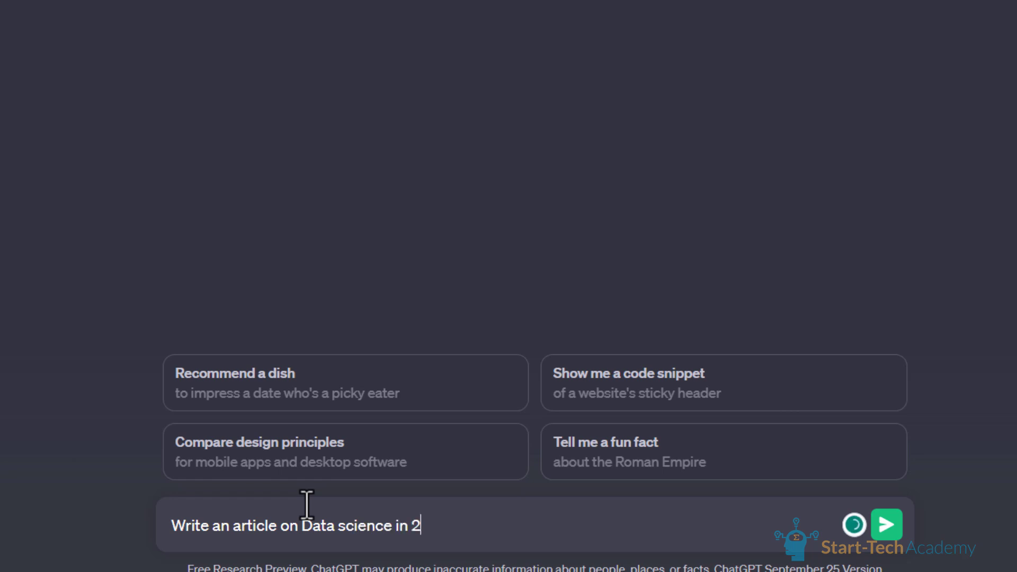
type("wor")
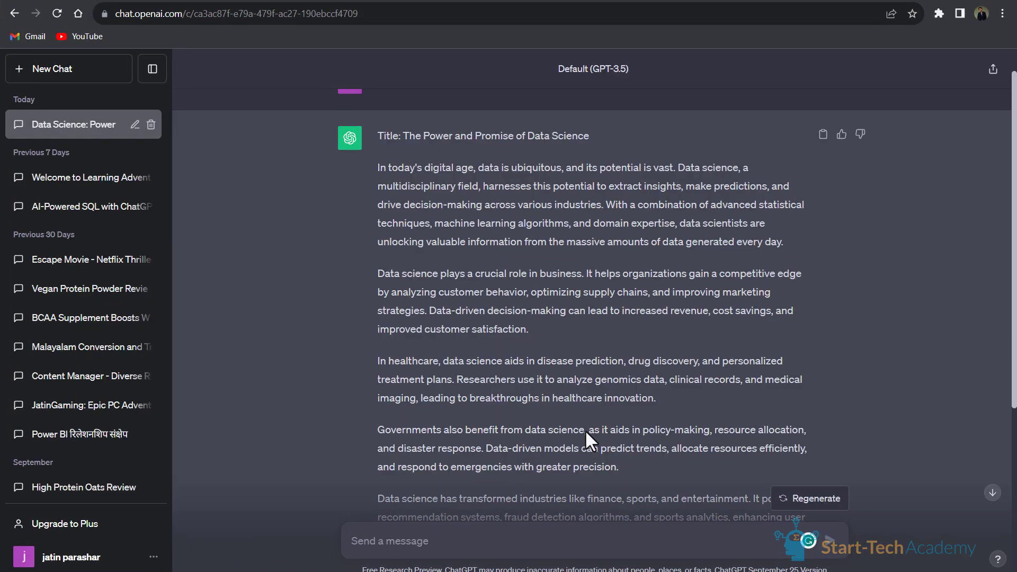
scroll(585, 430, "down", 5)
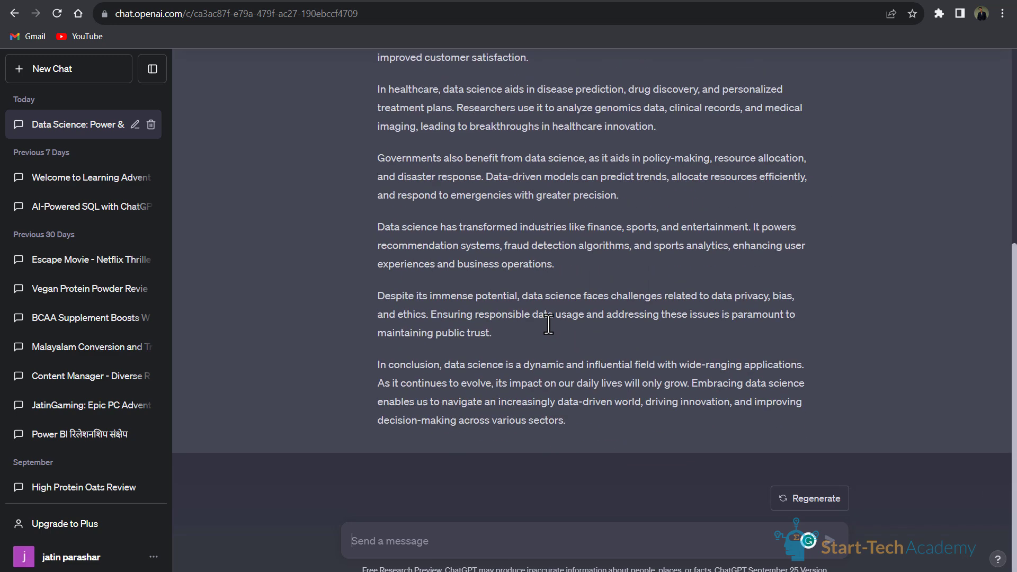
scroll(517, 342, "up", 5)
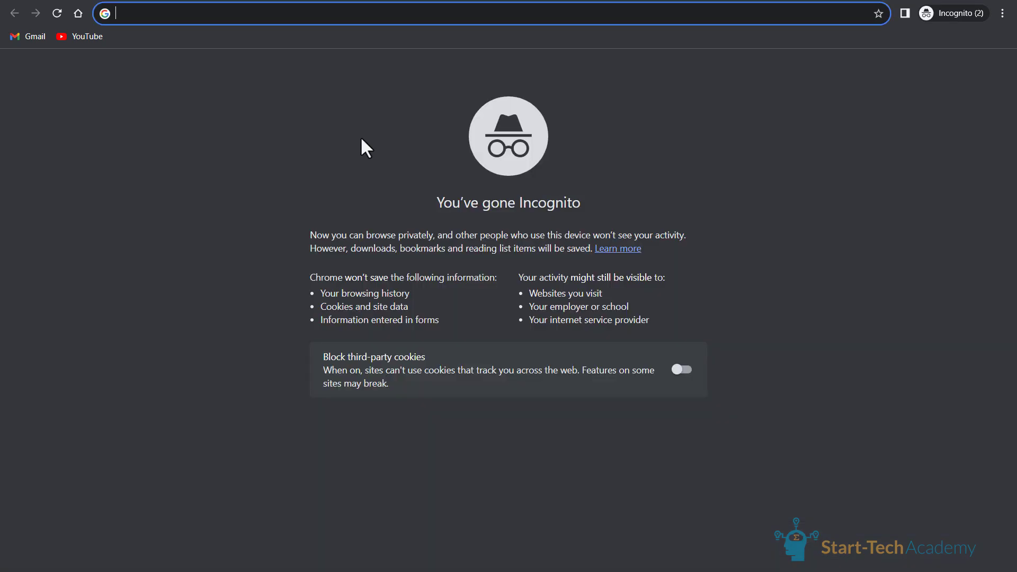
type("quete")
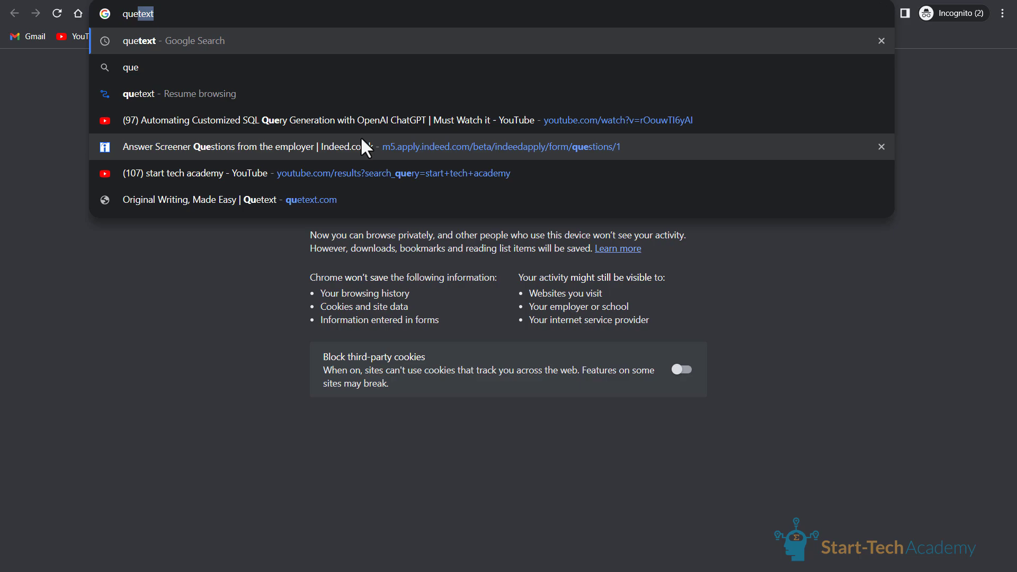
key("Return")
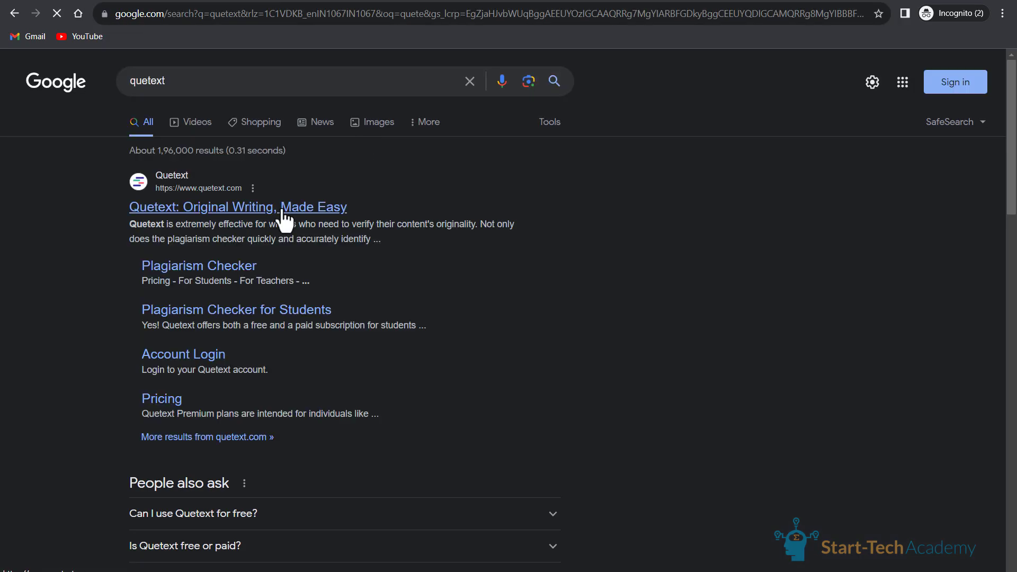
- Run Quetext's plagiarism check on the pasted ChatGPT article (45% matched, 9 sources)
left_click(244, 207)
left_click(531, 461)
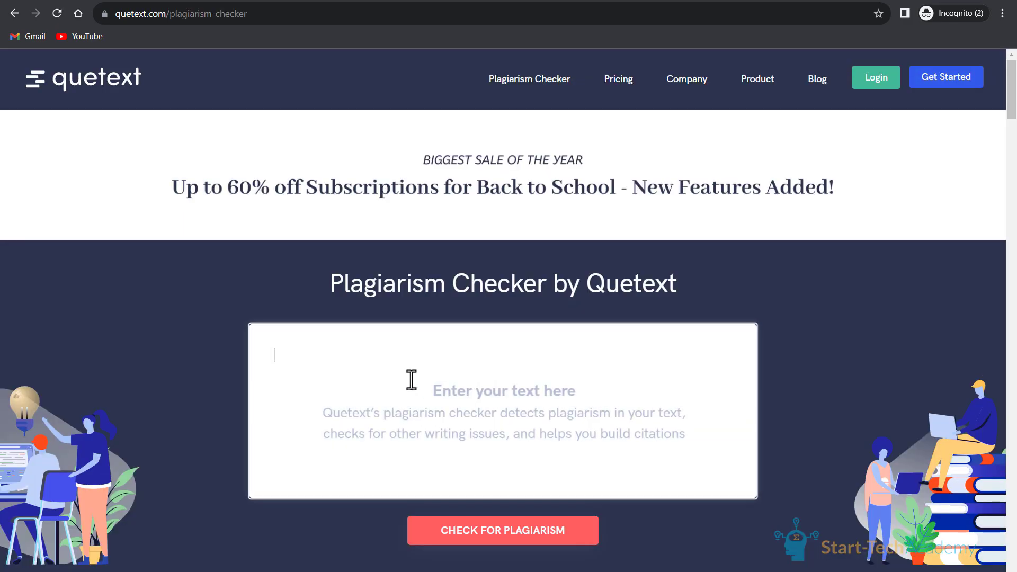
left_click(475, 344)
key("ctrl+v")
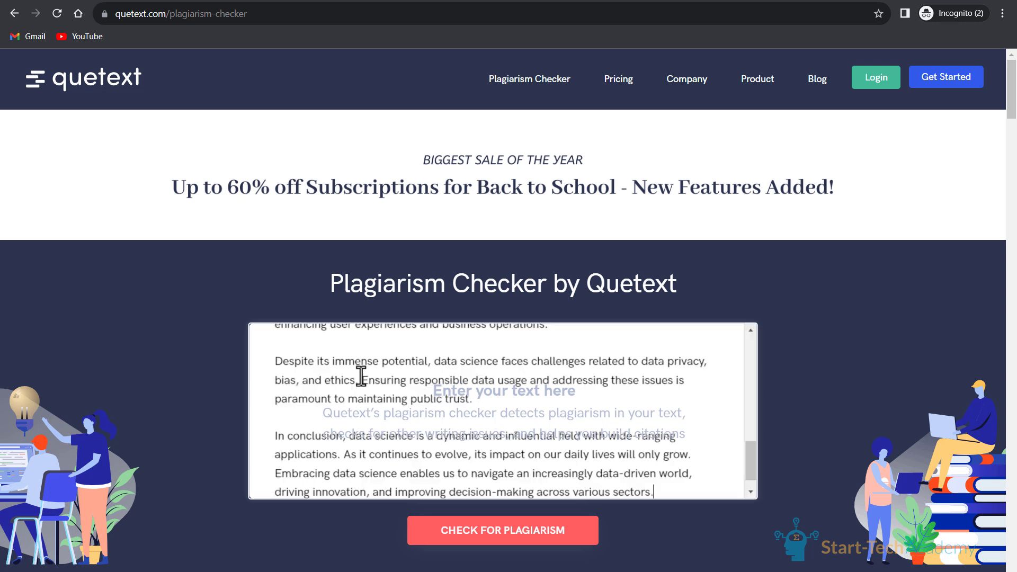
left_click(503, 545)
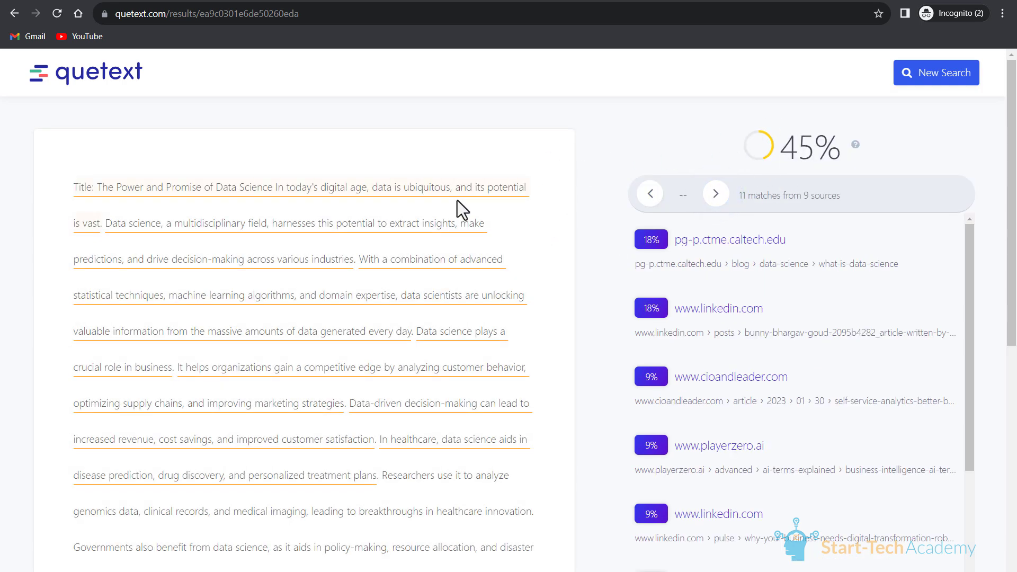
scroll(419, 311, "down", 1)
scroll(419, 311, "down", 1)
scroll(419, 311, "up", 3)
scroll(747, 254, "down", 1)
scroll(746, 441, "down", 2)
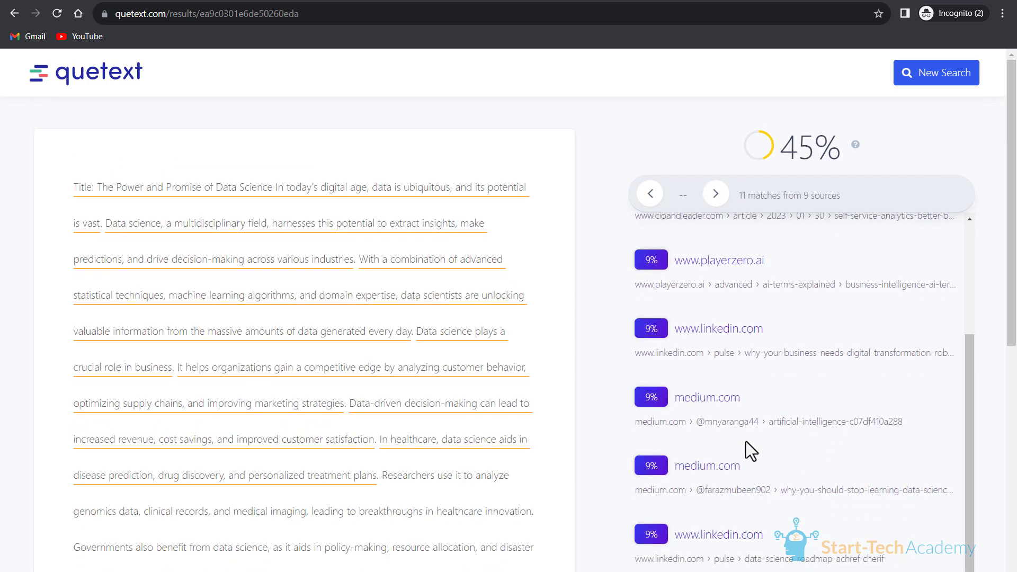
scroll(746, 441, "down", 1)
scroll(746, 441, "down", 1)
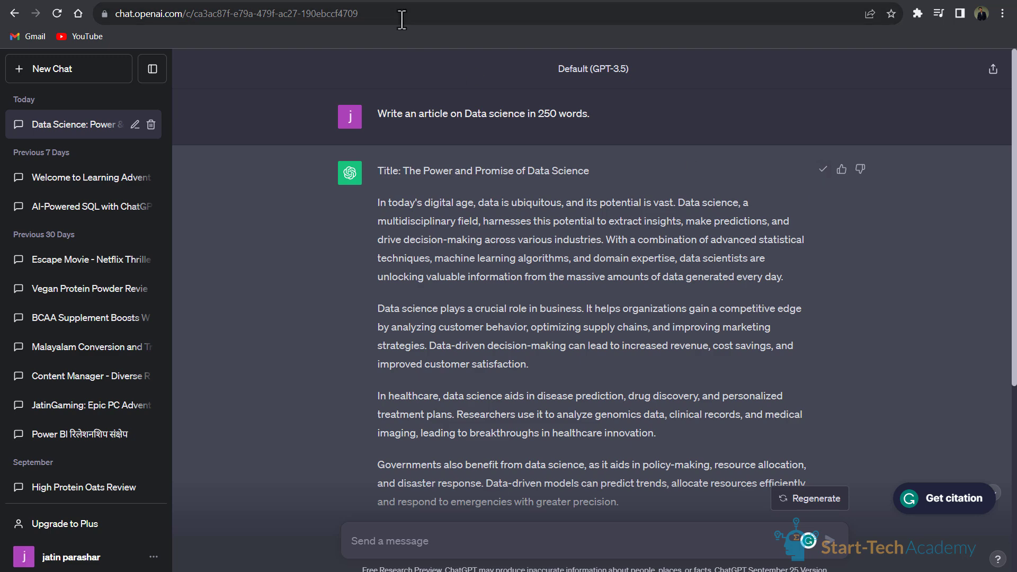
- Search stealthwriter in a new tab and reach the Stealth Writer site
key("ctrl+t")
type("stealthwriter")
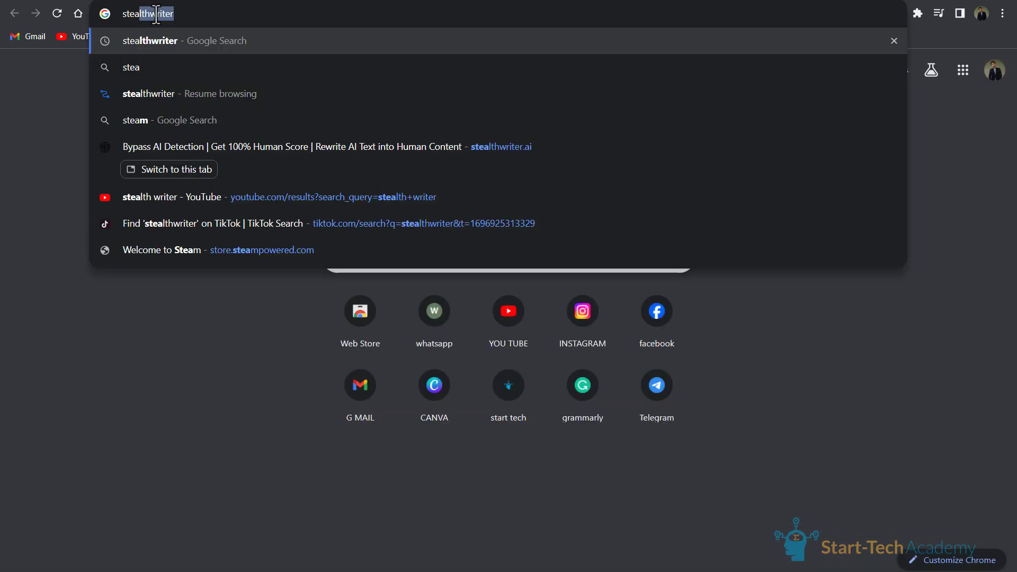
key("Return")
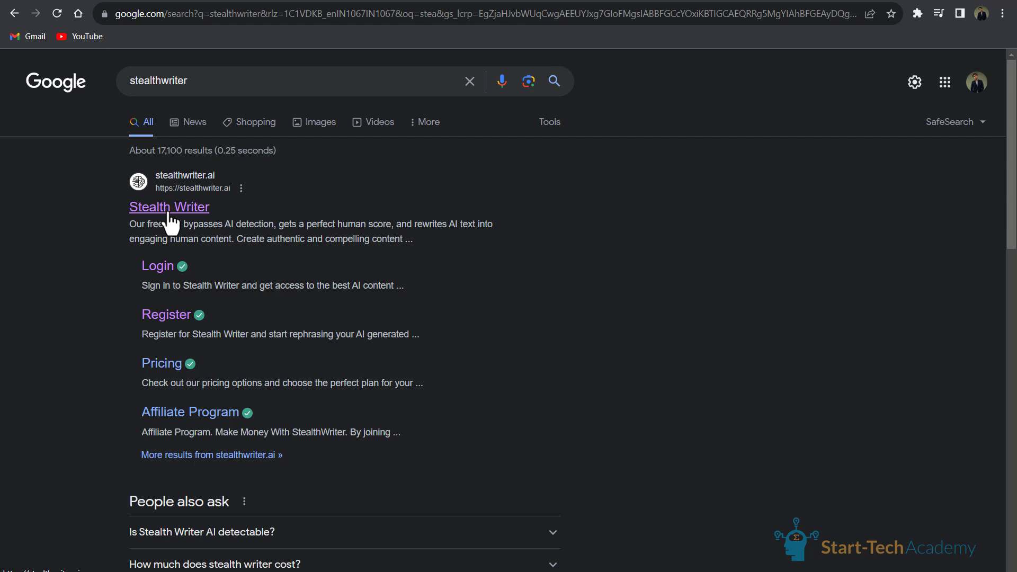
left_click(170, 206)
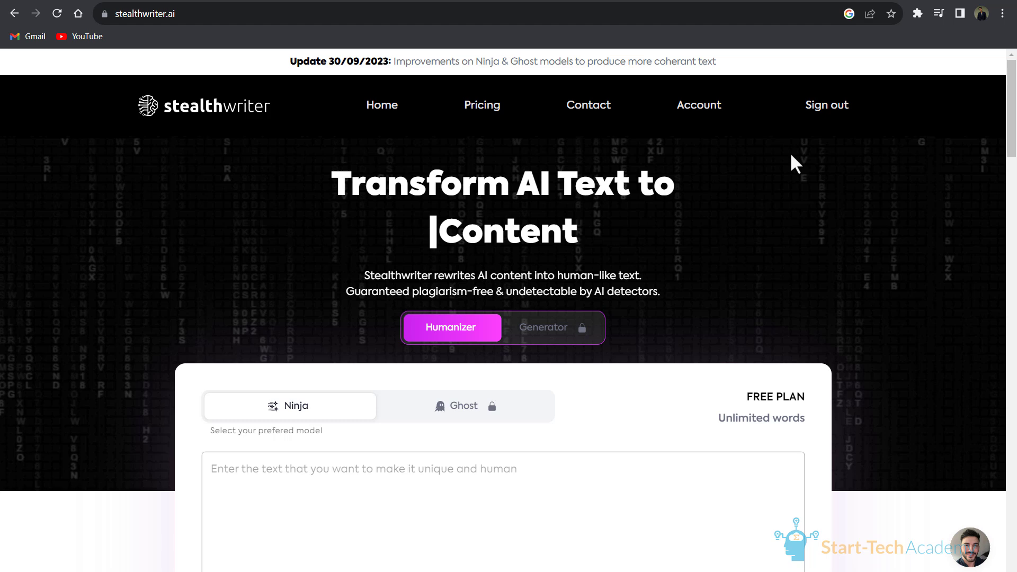
scroll(509, 318, "down", 3)
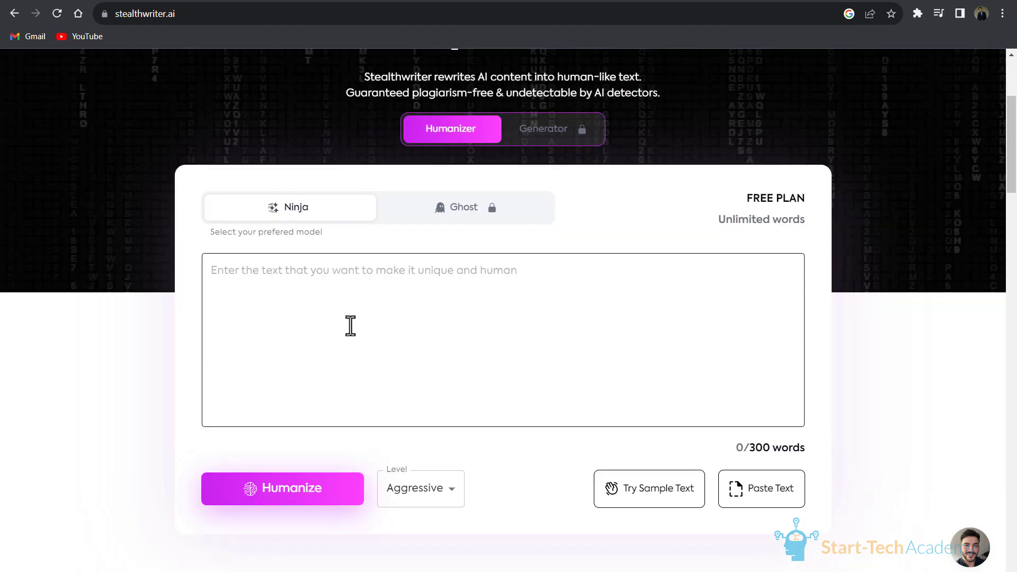
- Paste the 278-word article into StealthWriter, keeping the Aggressive level and noting unlimited free words
left_click(341, 301)
key("ctrl+v")
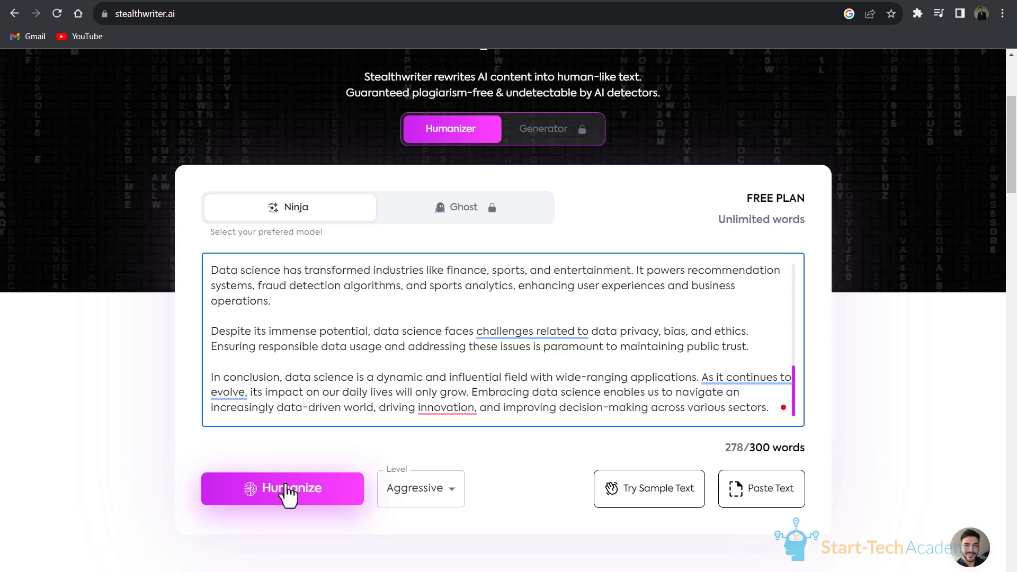
scroll(287, 488, "down", 1)
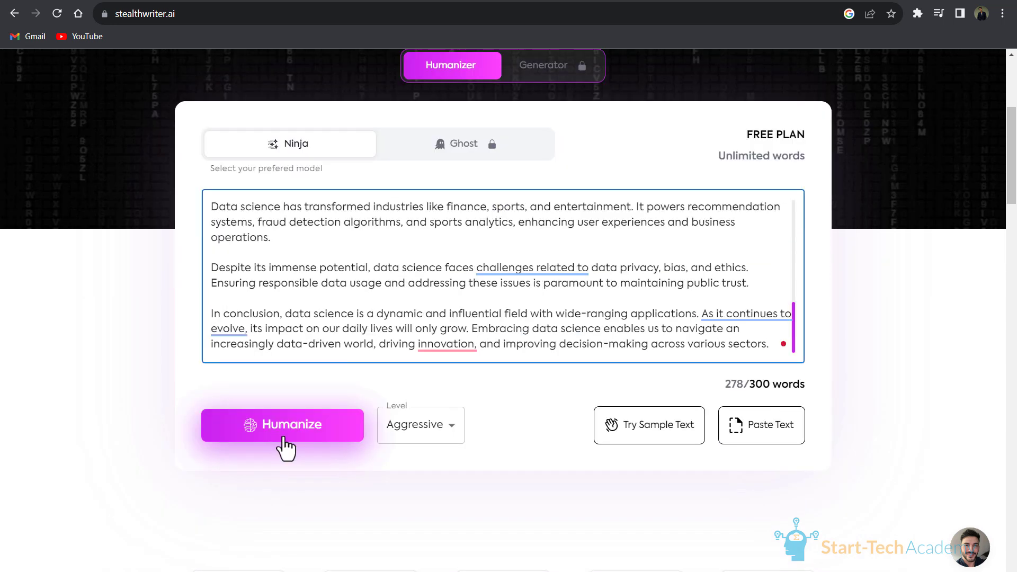
left_click(446, 429)
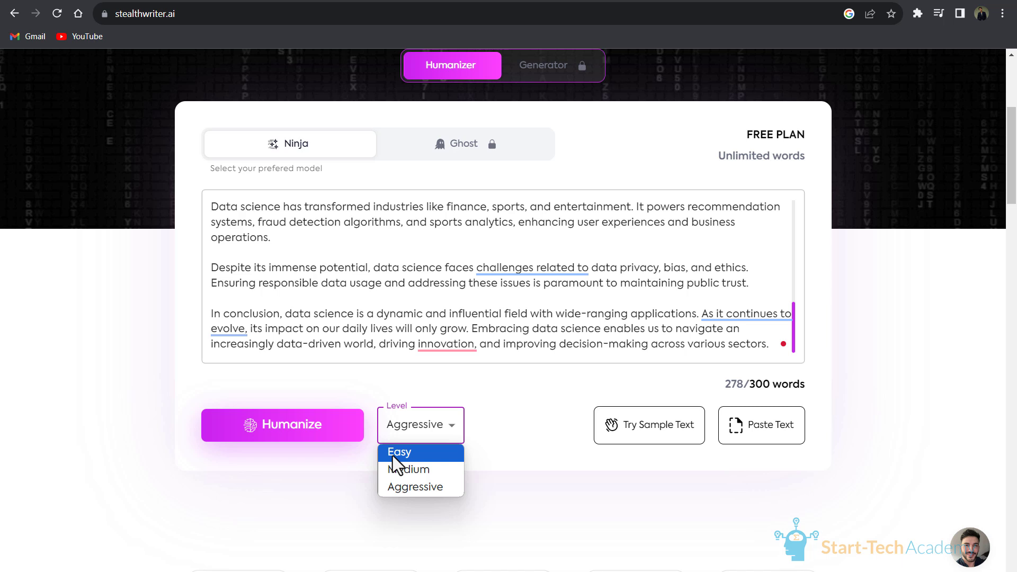
left_click(420, 487)
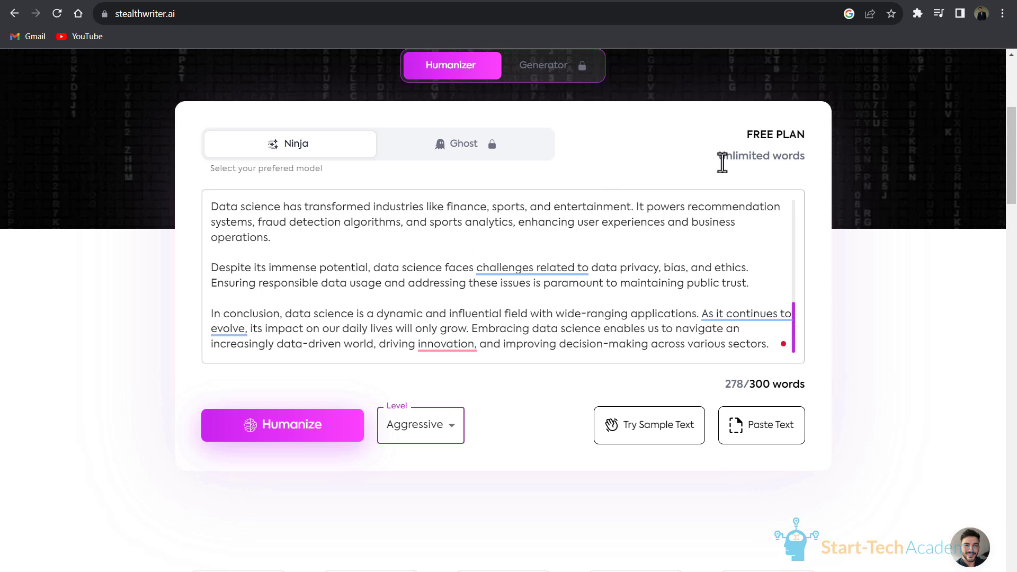
left_click_drag(740, 132, 791, 164)
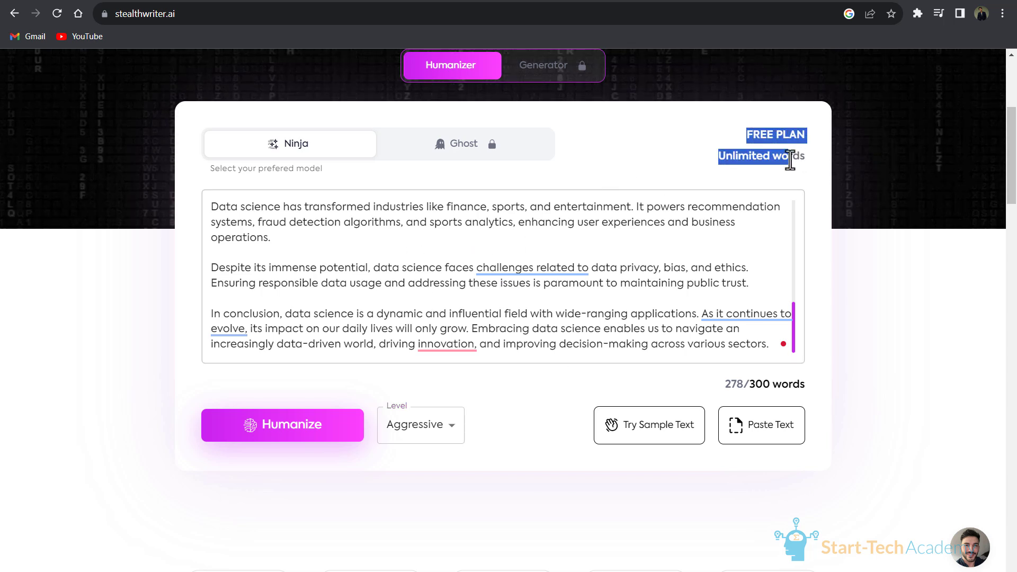
left_click(805, 163)
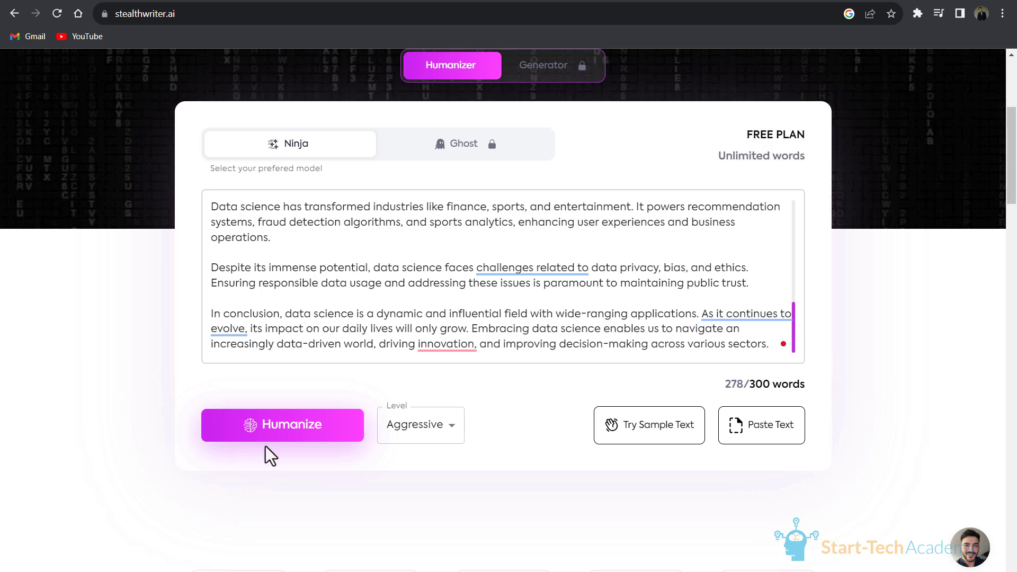
- Humanize the pasted data science article in StealthWriter
left_click(256, 434)
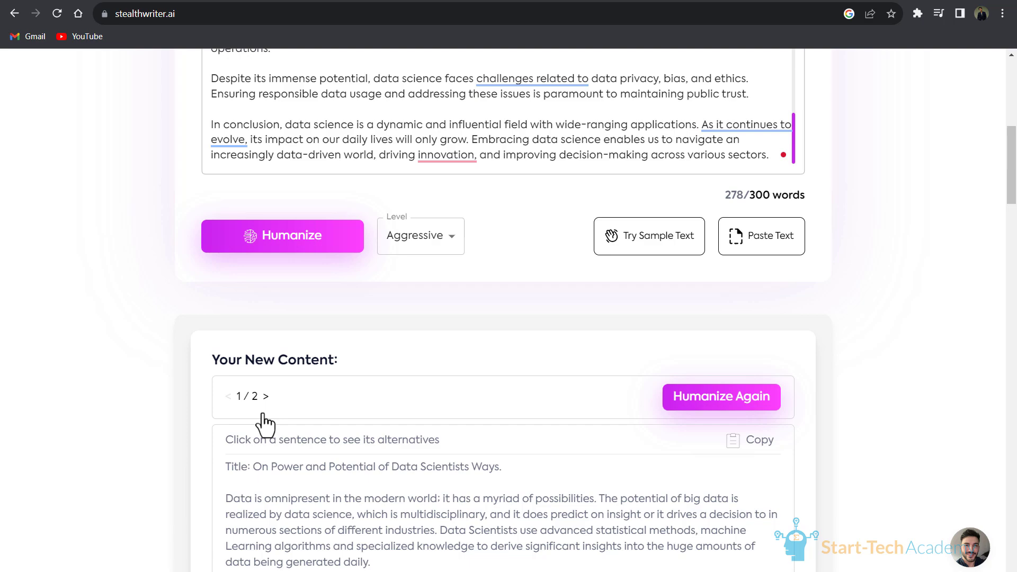
scroll(435, 300, "down", 4)
scroll(436, 300, "down", 3)
scroll(436, 300, "down", 3)
scroll(435, 300, "down", 3)
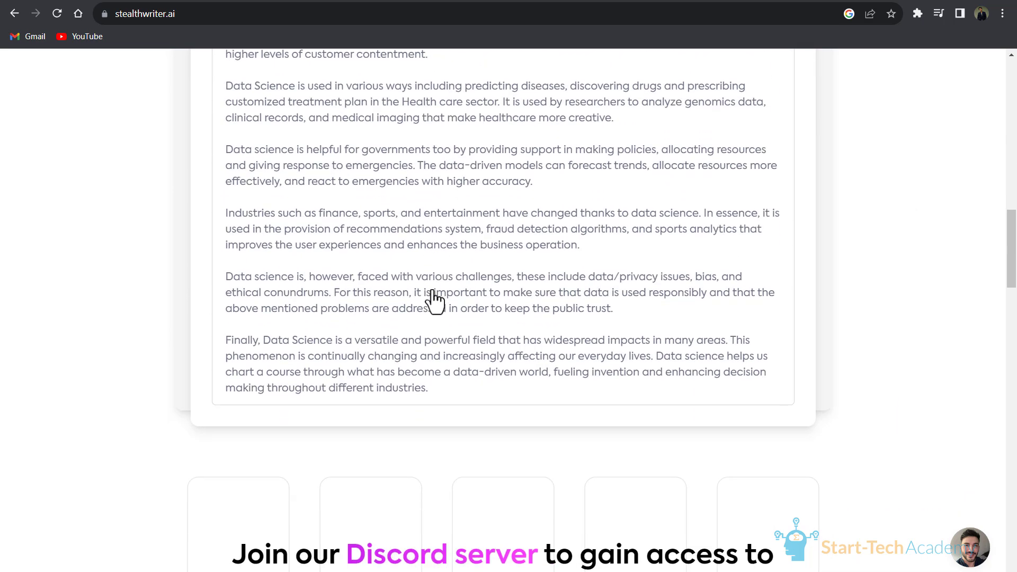
scroll(436, 300, "down", 2)
scroll(435, 300, "up", 5)
scroll(436, 301, "up", 2)
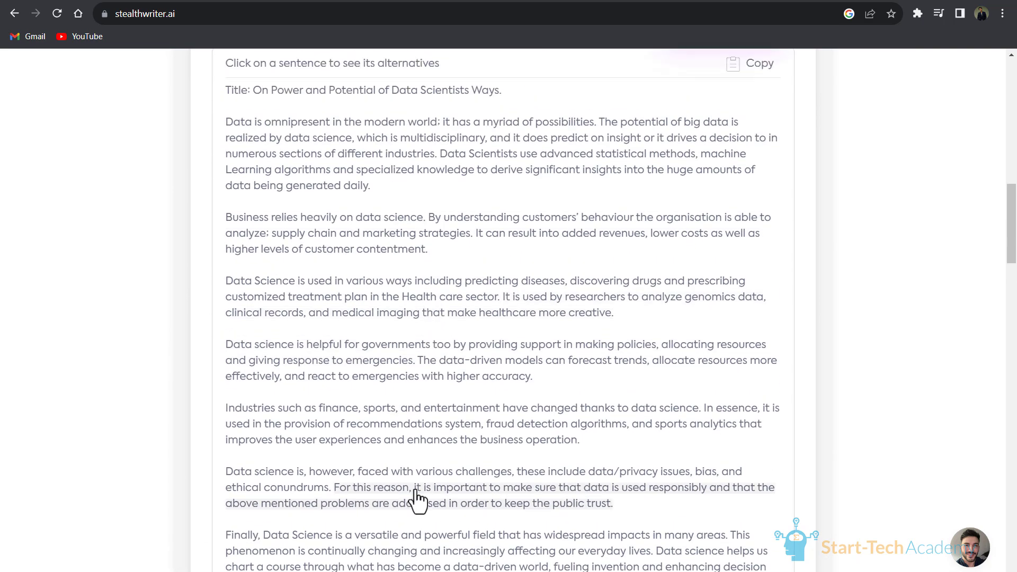
scroll(418, 500, "up", 3)
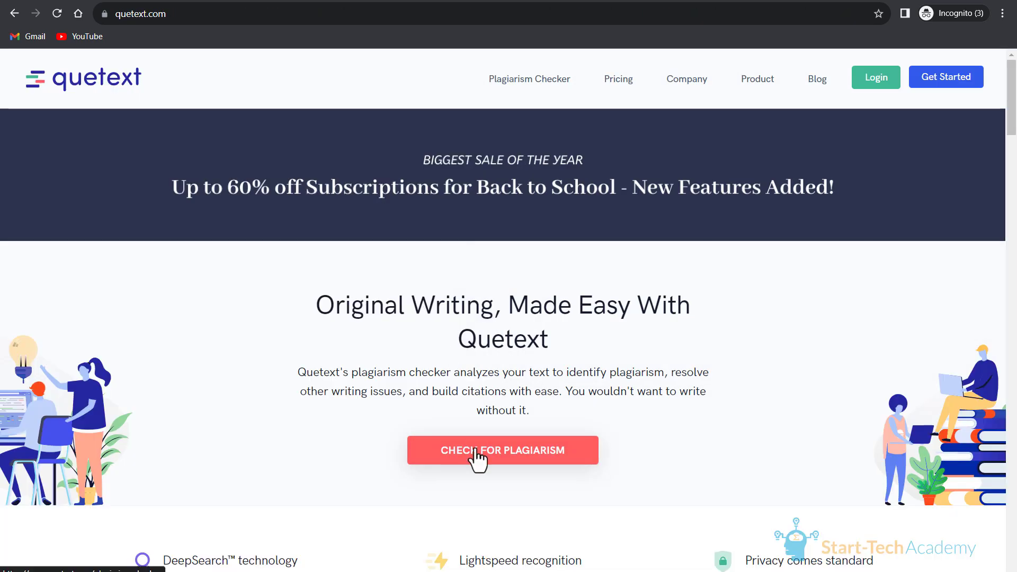
- Check the humanized article in Quetext, getting 'No plagiarism found'
left_click(478, 455)
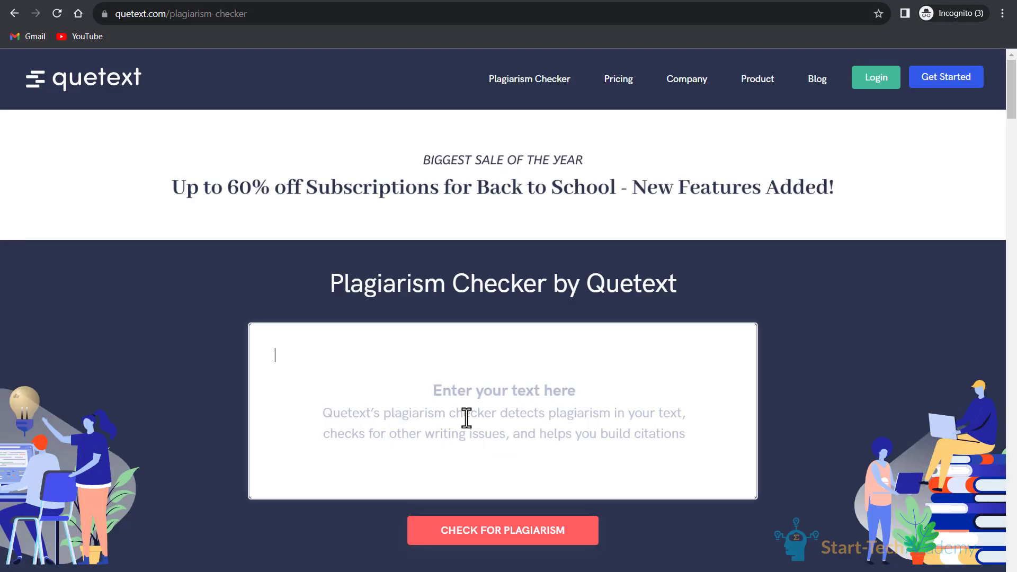
key("ctrl+v")
left_click(517, 537)
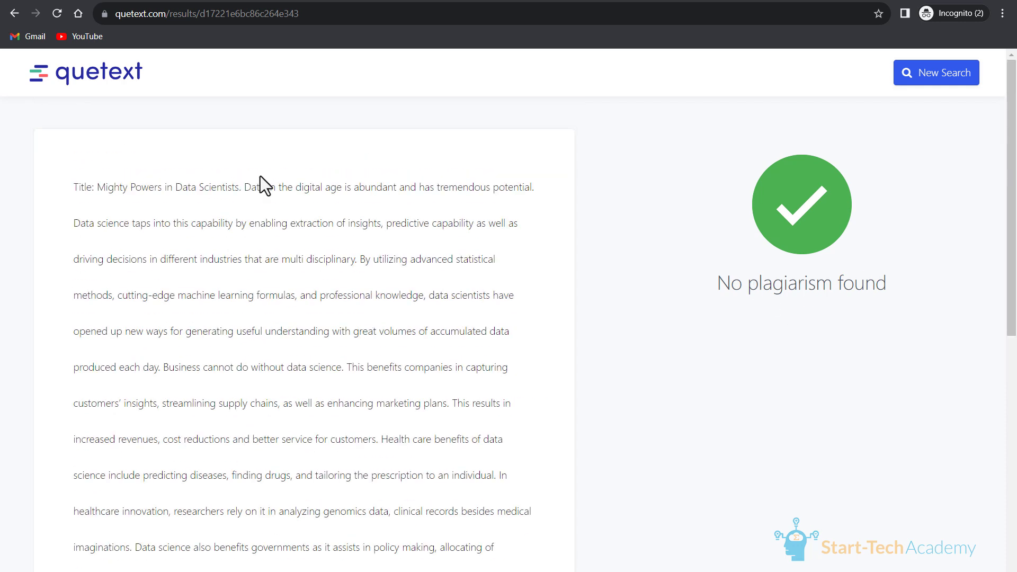
scroll(260, 176, "down", 2)
scroll(261, 175, "down", 1)
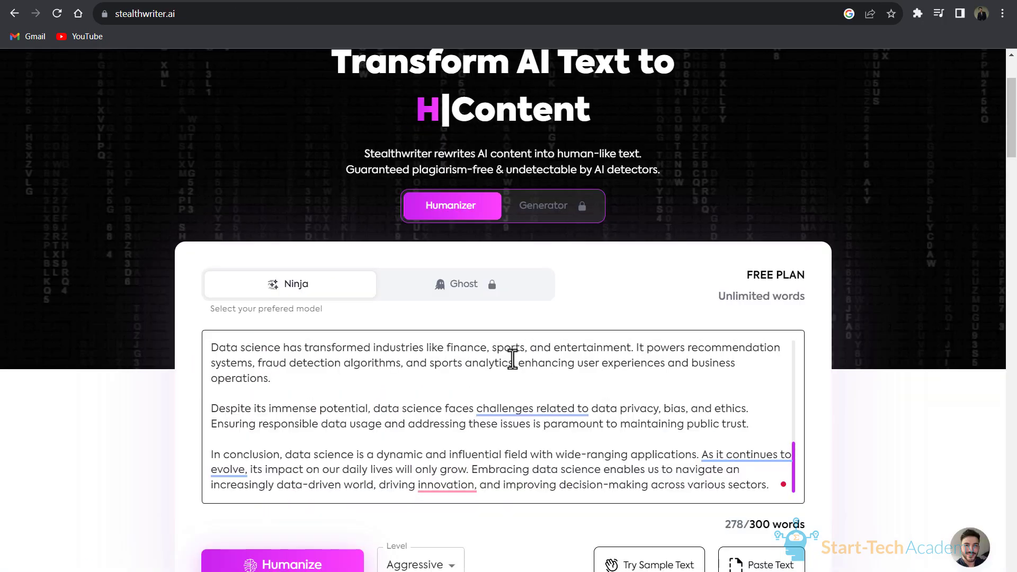
scroll(513, 358, "up", 5)
scroll(512, 358, "up", 3)
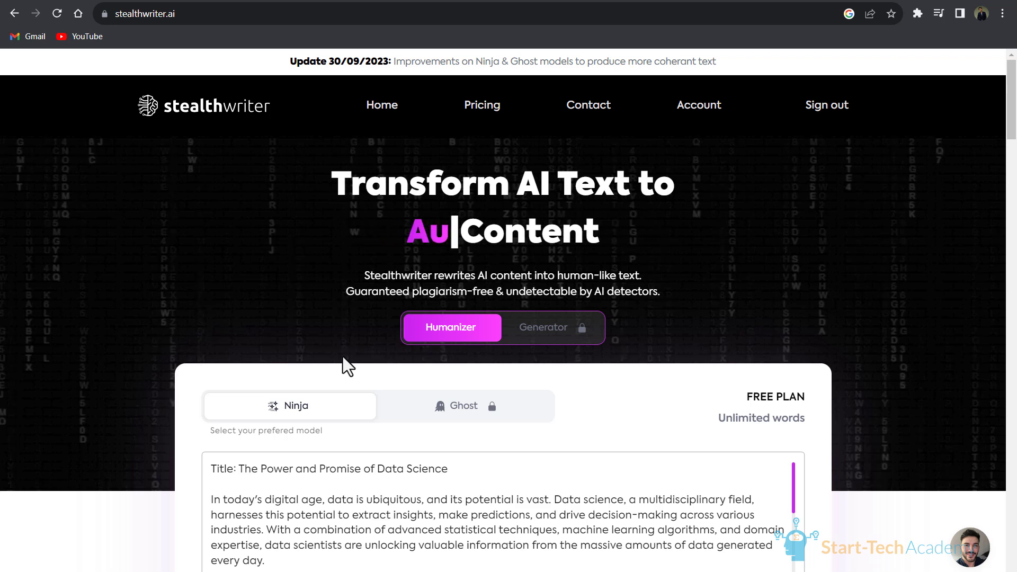
scroll(342, 357, "down", 1)
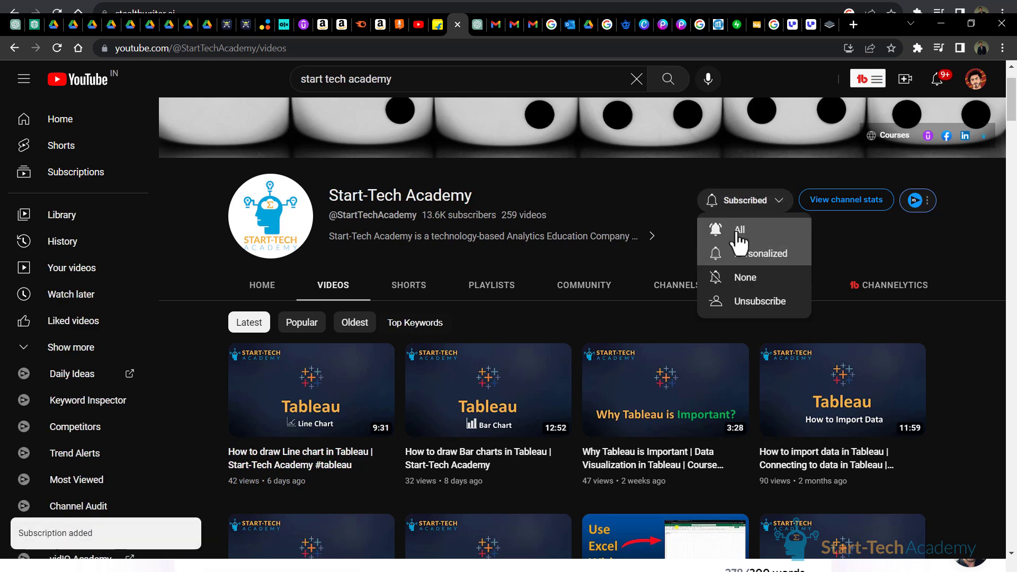
- Choose All notifications for the subscribed Start-Tech Academy channel
left_click(739, 230)
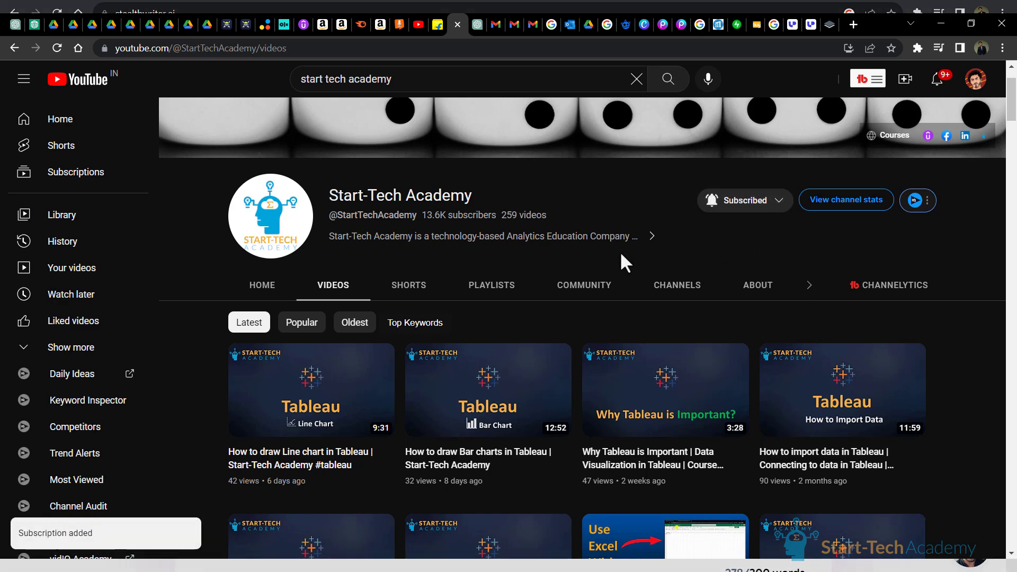